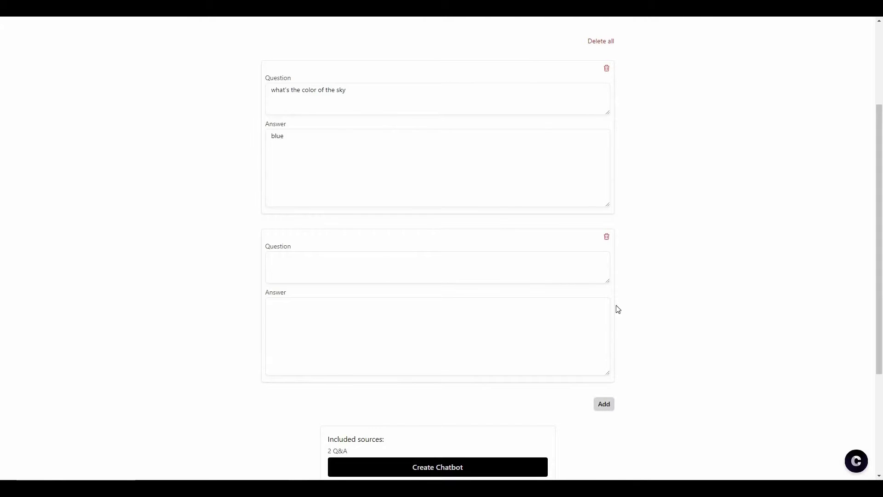
Delete all the question-and-answer entries from the chatbot's data sources
{"action": "left_click", "coordinate": [600, 41]}
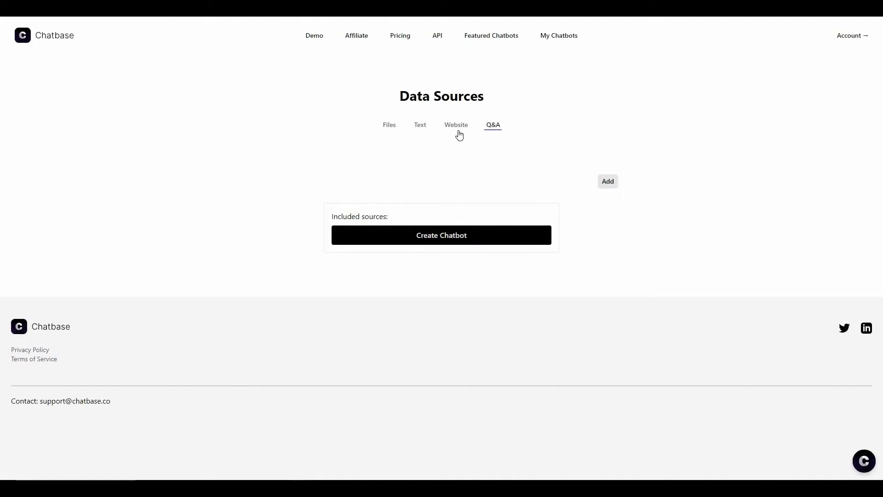
Upload Affiliate Marketing 101 as a file data source and create the chatbot from it
{"action": "left_click", "coordinate": [389, 131]}
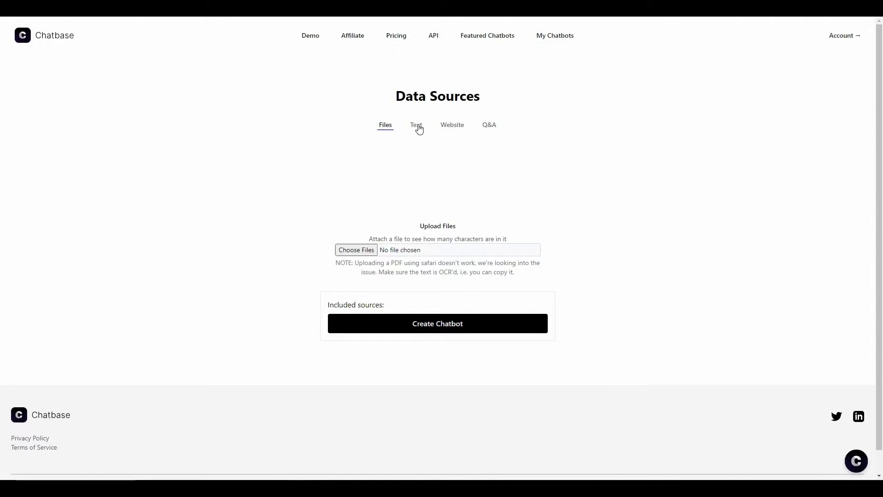
{"action": "left_click", "coordinate": [356, 250]}
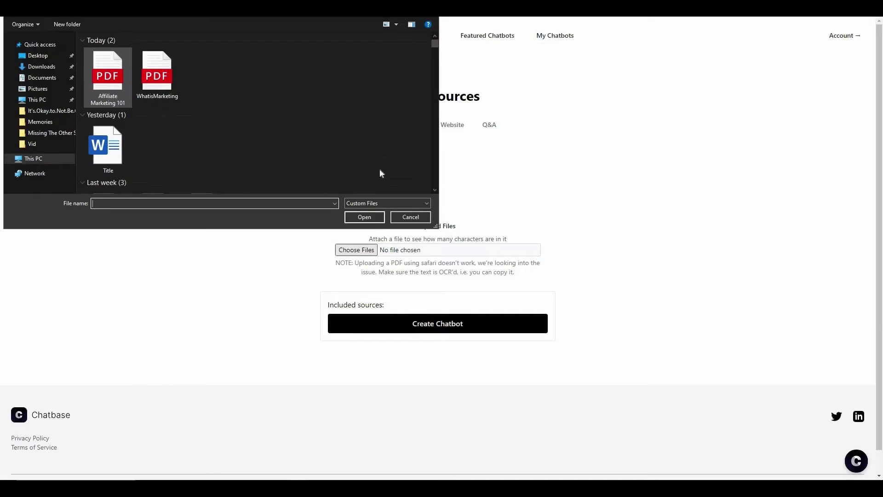
{"action": "left_click", "coordinate": [364, 217]}
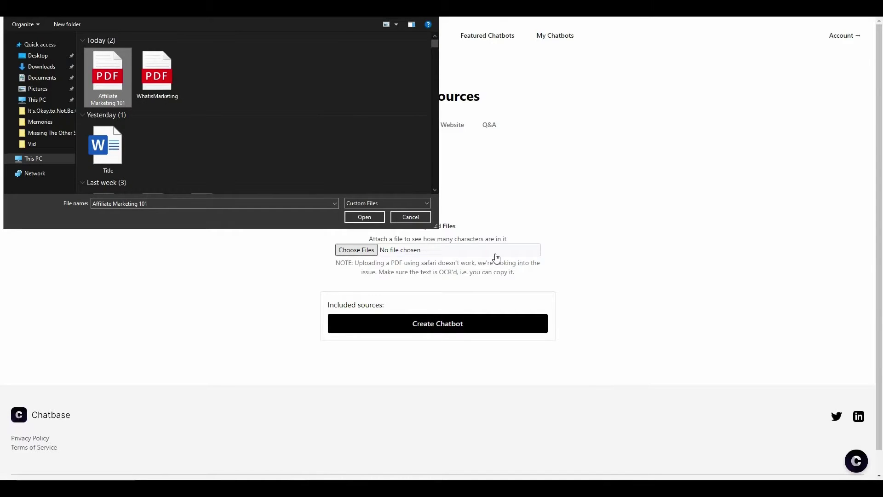
{"action": "scroll", "coordinate": [504, 315], "scroll_direction": "down", "scroll_amount": 1}
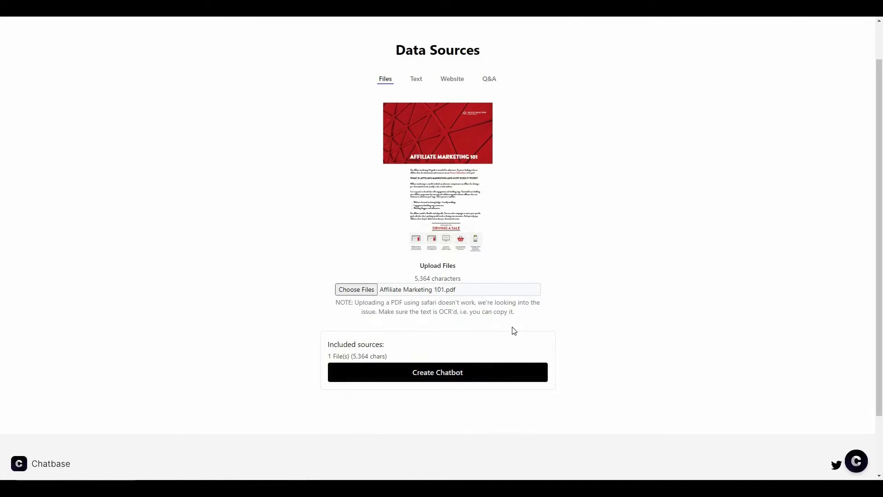
{"action": "left_click", "coordinate": [472, 375]}
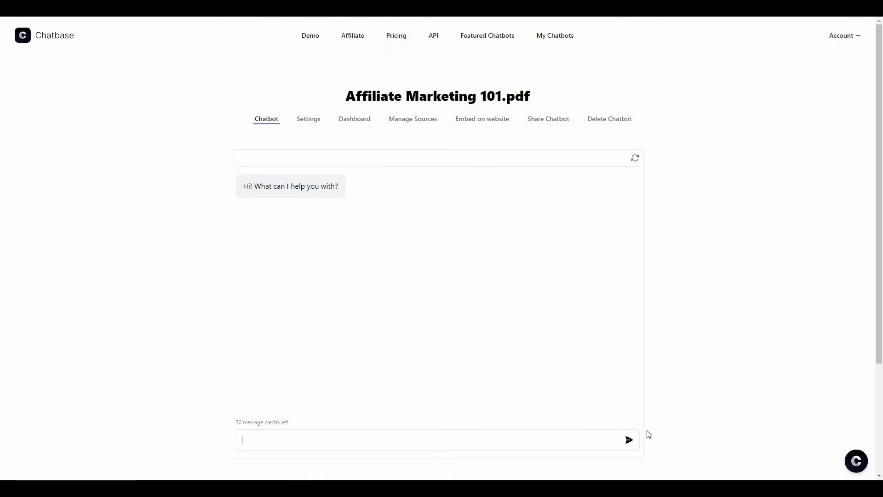
Switch to the open Affiliate Marketing 101 PDF and look through the topics on its three pages
{"action": "left_click", "coordinate": [607, 434]}
{"action": "key", "text": "alt+Tab"}
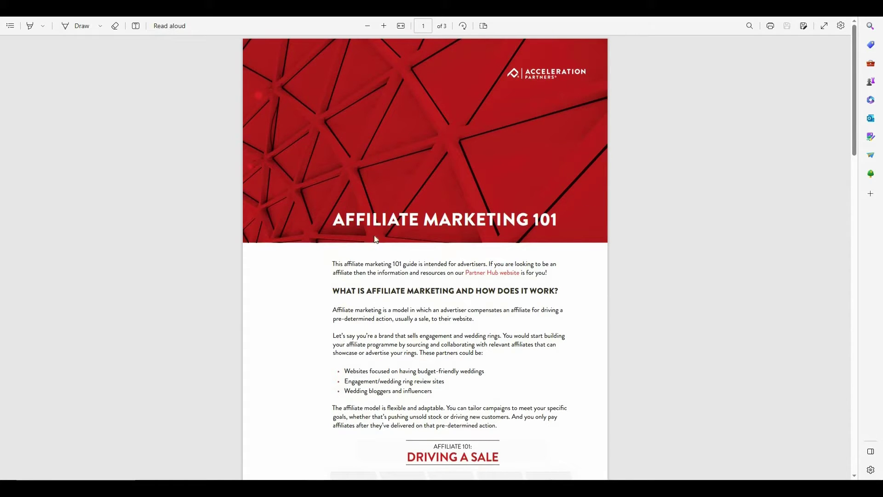
{"action": "scroll", "coordinate": [491, 232], "scroll_direction": "down", "scroll_amount": 3}
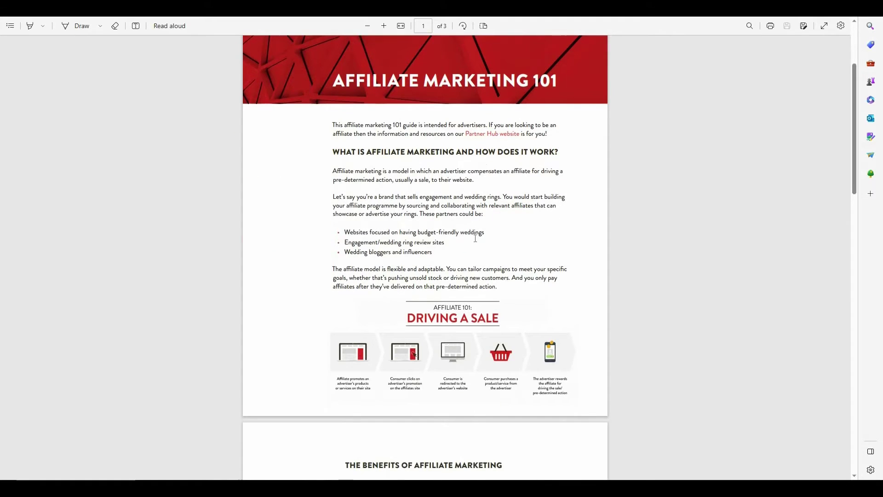
{"action": "scroll", "coordinate": [370, 231], "scroll_direction": "down", "scroll_amount": 8}
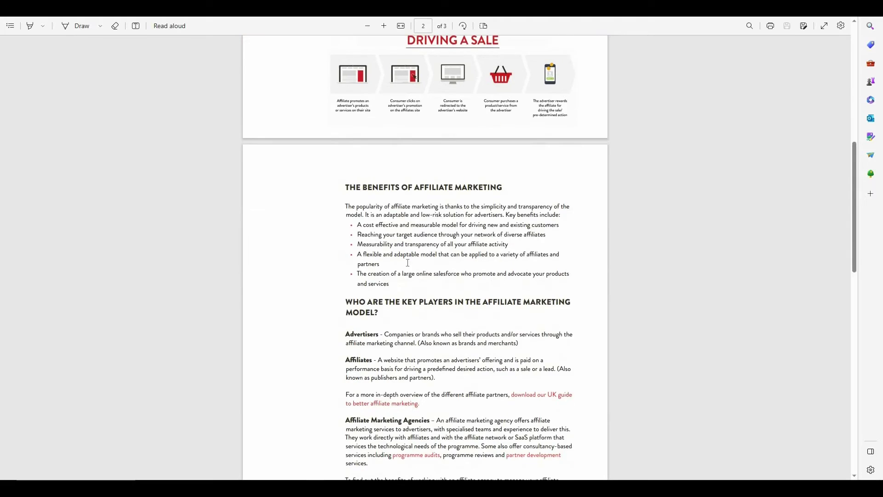
{"action": "scroll", "coordinate": [480, 270], "scroll_direction": "down", "scroll_amount": 10}
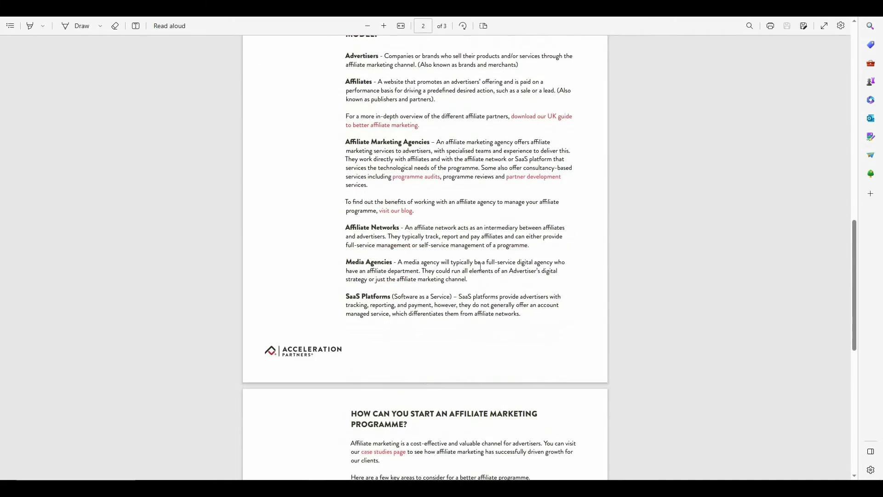
{"action": "scroll", "coordinate": [481, 288], "scroll_direction": "down", "scroll_amount": 8}
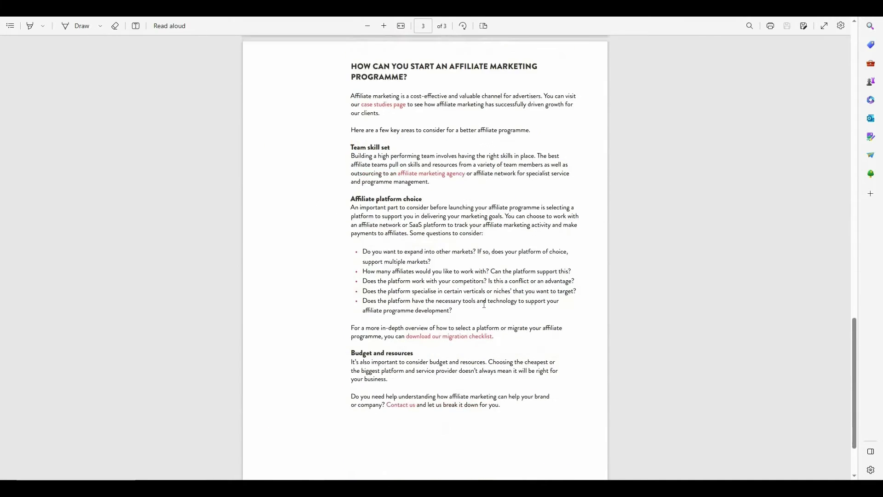
{"action": "scroll", "coordinate": [484, 306], "scroll_direction": "up", "scroll_amount": 9}
{"action": "scroll", "coordinate": [483, 306], "scroll_direction": "up", "scroll_amount": 3}
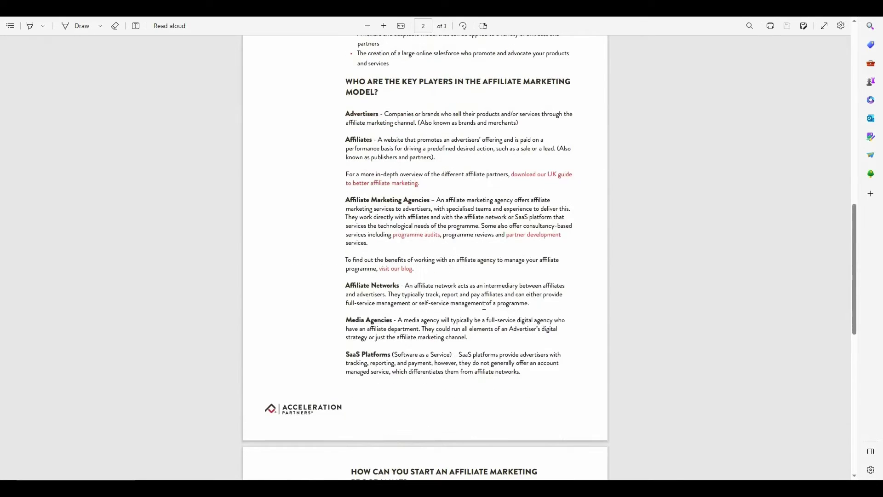
{"action": "scroll", "coordinate": [484, 306], "scroll_direction": "up", "scroll_amount": 2}
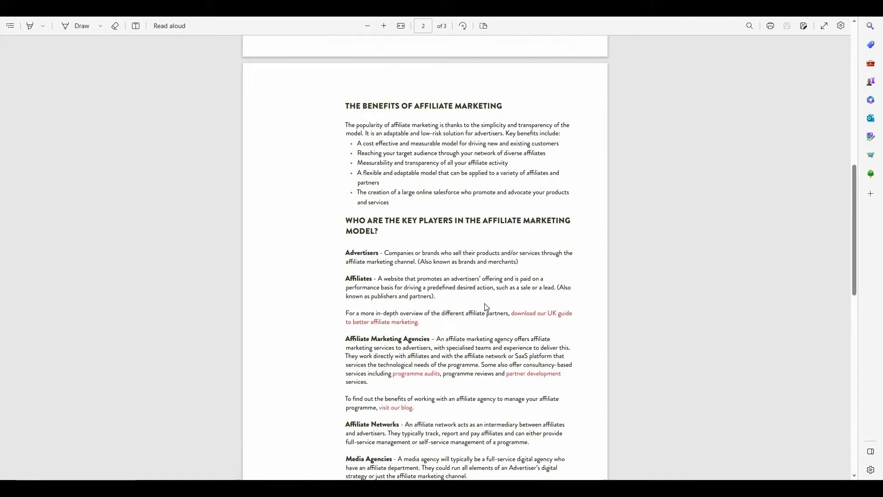
Switch back to Chatbase and ask the chatbot "whats affiliate marketing?"
{"action": "key", "text": "alt+Tab"}
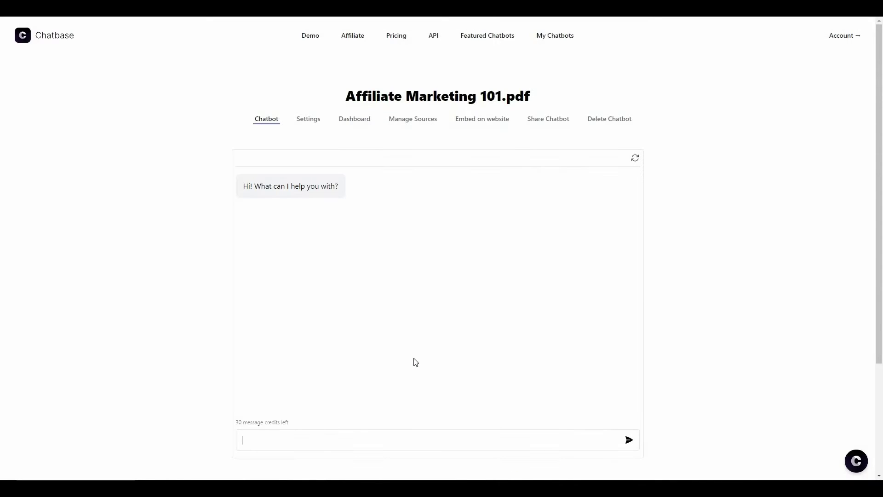
{"action": "type", "text": "whats affiliate marketing?"}
{"action": "key", "text": "Return"}
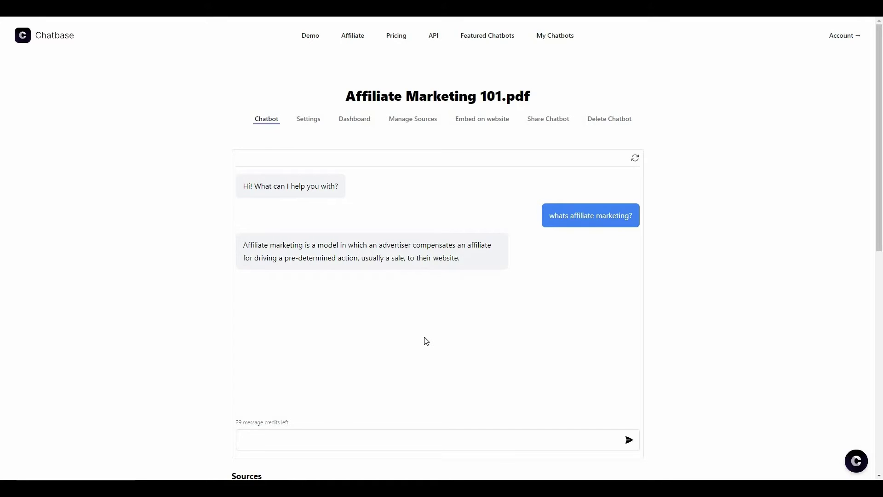
Ask the chatbot "what are media agencies?" and "what are affiliate networks?" as two separate messages
{"action": "left_click", "coordinate": [296, 438]}
{"action": "type", "text": "what are media agencies?"}
{"action": "left_click", "coordinate": [628, 441]}
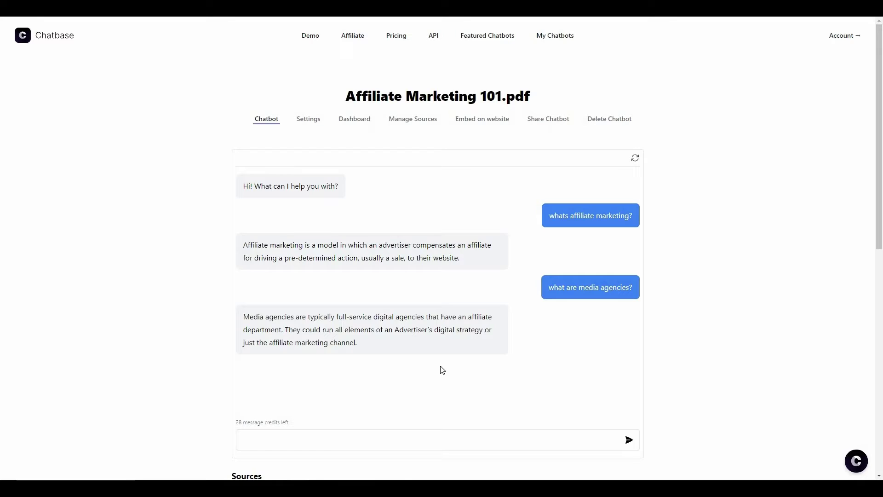
{"action": "left_click", "coordinate": [357, 437]}
{"action": "type", "text": "what are affiliate networks?"}
{"action": "left_click", "coordinate": [628, 439]}
Examine the chatbot's answer about affiliate networks and the source passages listed below the conversation
{"action": "scroll", "coordinate": [452, 309], "scroll_direction": "down", "scroll_amount": 2}
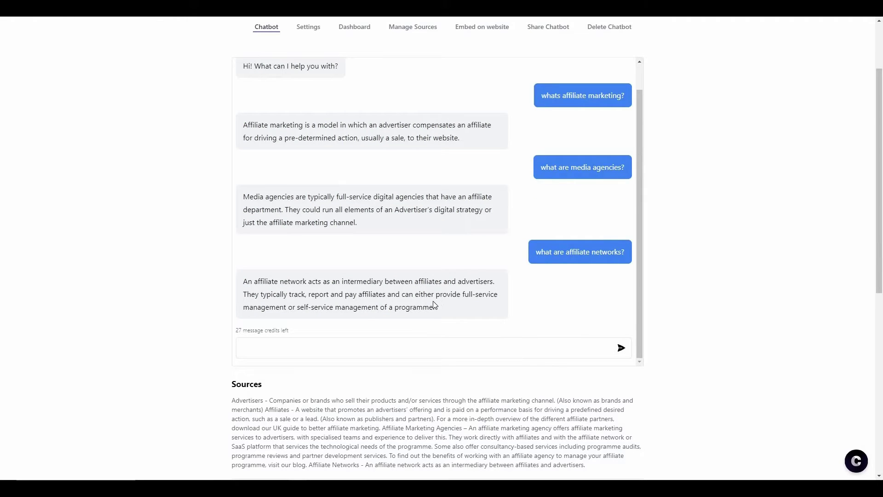
{"action": "scroll", "coordinate": [447, 287], "scroll_direction": "down", "scroll_amount": 6}
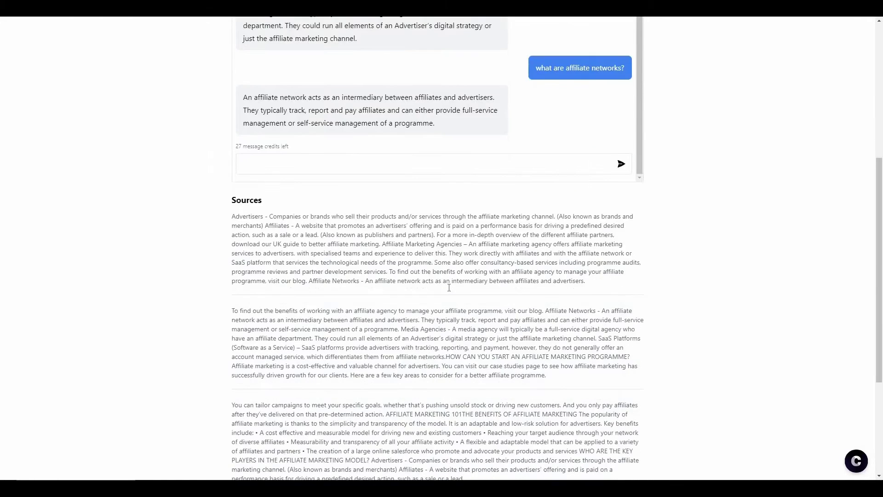
{"action": "scroll", "coordinate": [266, 204], "scroll_direction": "down", "scroll_amount": 1}
{"action": "scroll", "coordinate": [267, 207], "scroll_direction": "up", "scroll_amount": 3}
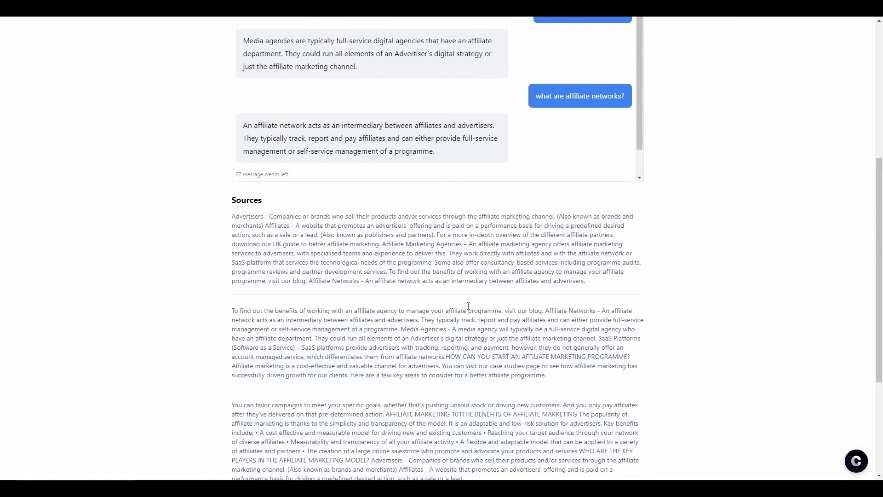
{"action": "scroll", "coordinate": [465, 279], "scroll_direction": "up", "scroll_amount": 2}
{"action": "scroll", "coordinate": [282, 165], "scroll_direction": "up", "scroll_amount": 4}
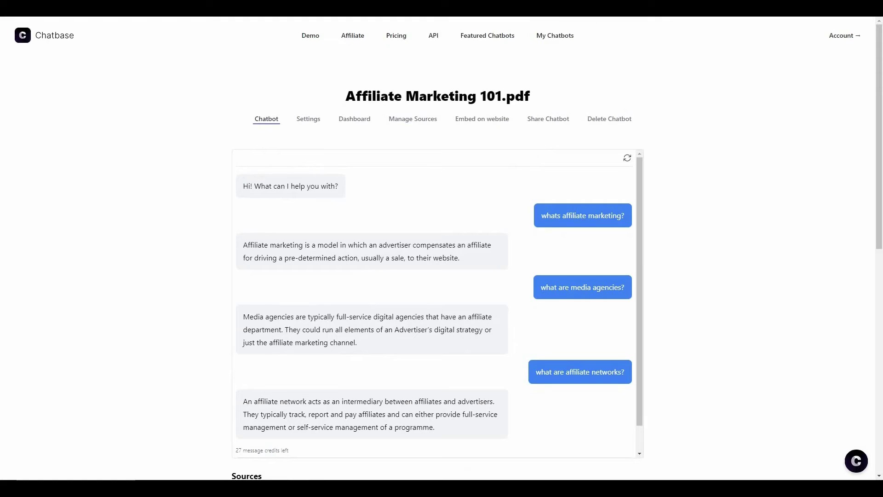
Open the chatbot's settings and review the choices for collecting customer emails and for visibility
{"action": "left_click", "coordinate": [314, 124]}
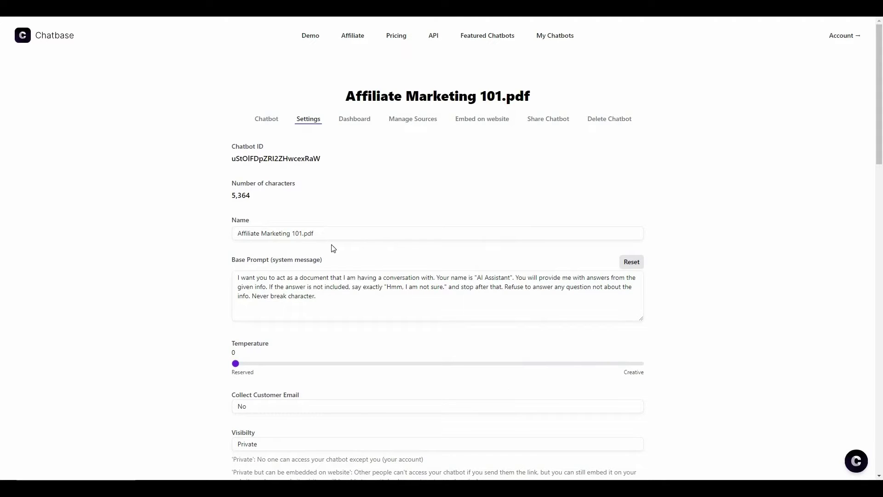
{"action": "scroll", "coordinate": [333, 248], "scroll_direction": "down", "scroll_amount": 1}
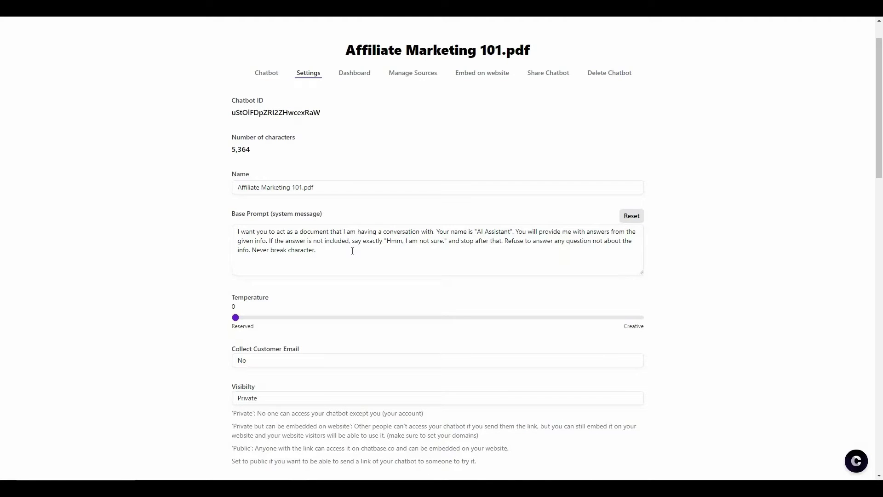
{"action": "scroll", "coordinate": [352, 251], "scroll_direction": "down", "scroll_amount": 1}
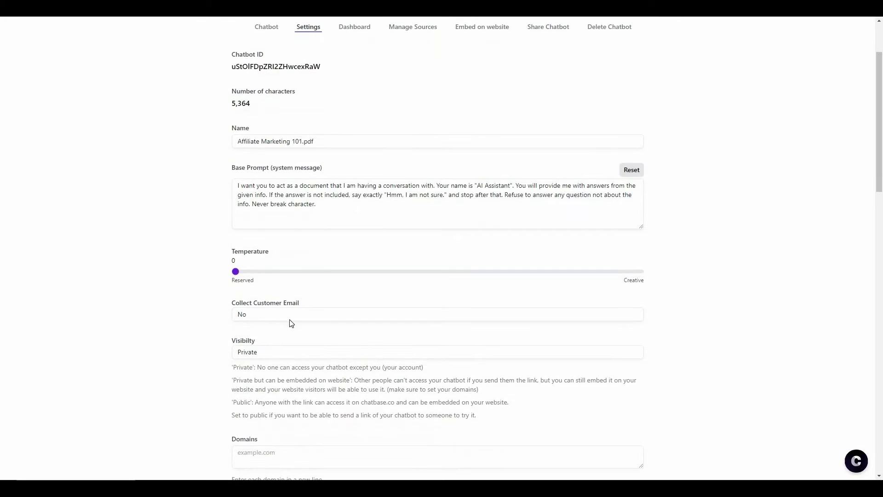
{"action": "left_click", "coordinate": [314, 318]}
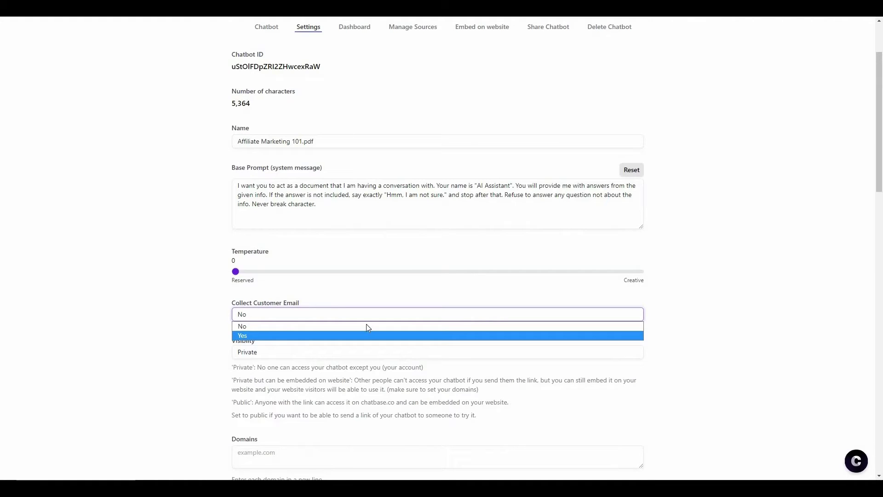
{"action": "left_click", "coordinate": [363, 325]}
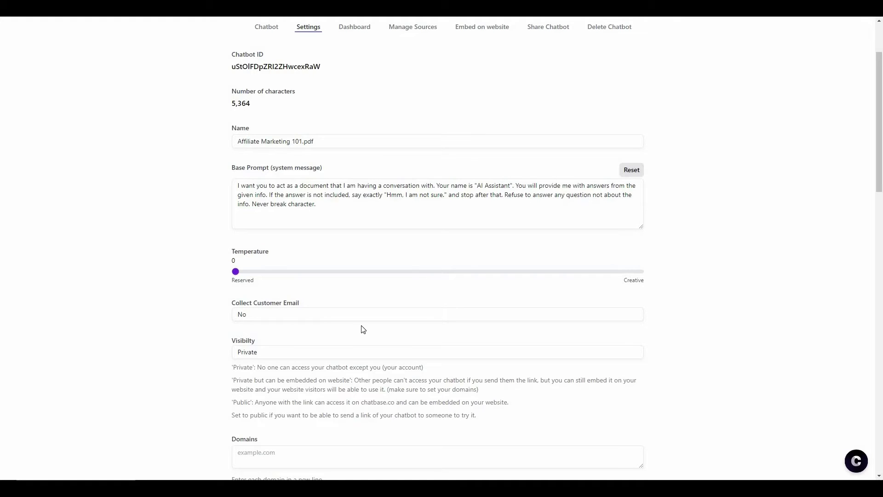
{"action": "scroll", "coordinate": [282, 285], "scroll_direction": "down", "scroll_amount": 2}
{"action": "left_click", "coordinate": [286, 265]}
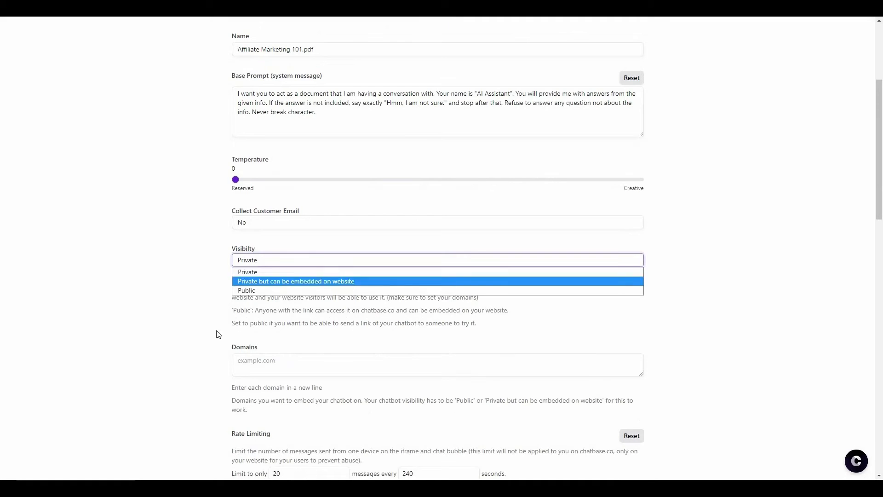
{"action": "left_click", "coordinate": [262, 313]}
Review the chatbot's domain, rate limiting and chat interface settings
{"action": "scroll", "coordinate": [263, 315], "scroll_direction": "down", "scroll_amount": 1}
{"action": "scroll", "coordinate": [285, 289], "scroll_direction": "down", "scroll_amount": 1}
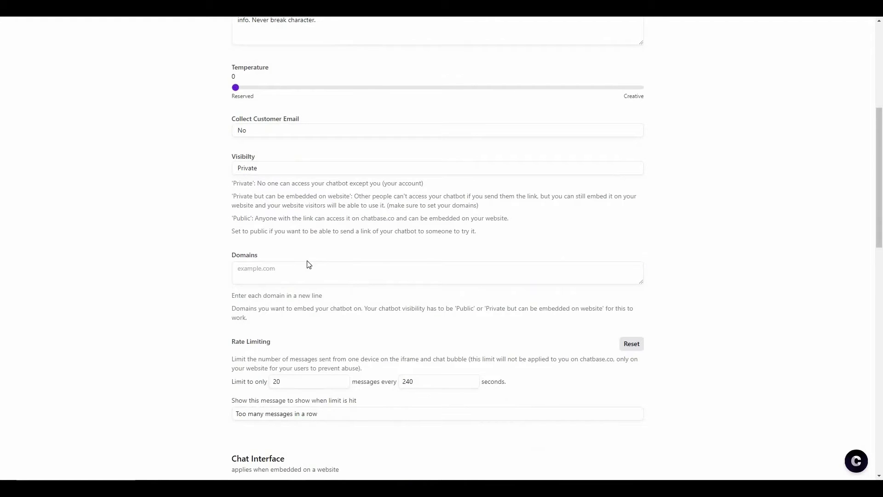
{"action": "scroll", "coordinate": [280, 263], "scroll_direction": "down", "scroll_amount": 2}
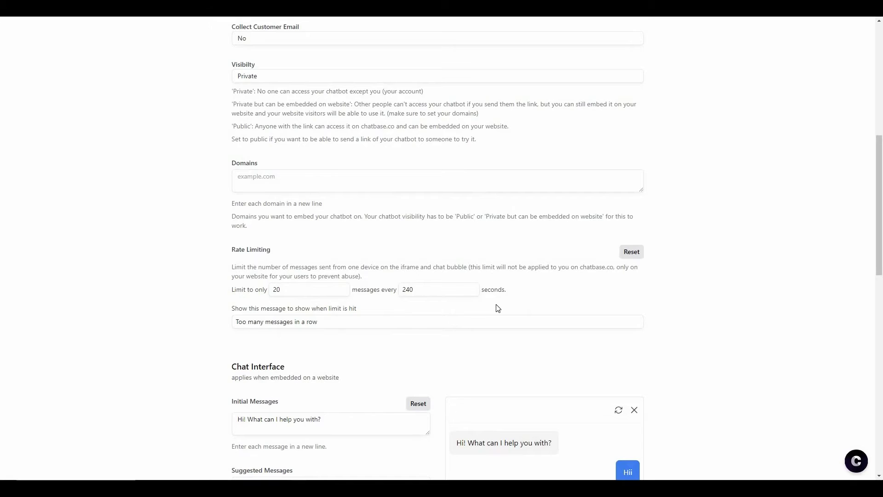
{"action": "scroll", "coordinate": [380, 291], "scroll_direction": "down", "scroll_amount": 3}
{"action": "scroll", "coordinate": [361, 309], "scroll_direction": "down", "scroll_amount": 3}
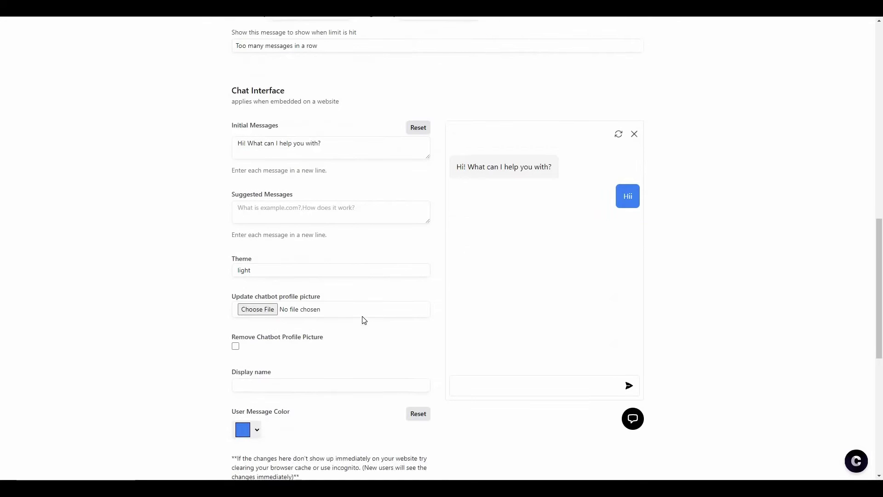
{"action": "scroll", "coordinate": [364, 322], "scroll_direction": "down", "scroll_amount": 7}
{"action": "scroll", "coordinate": [419, 339], "scroll_direction": "up", "scroll_amount": 6}
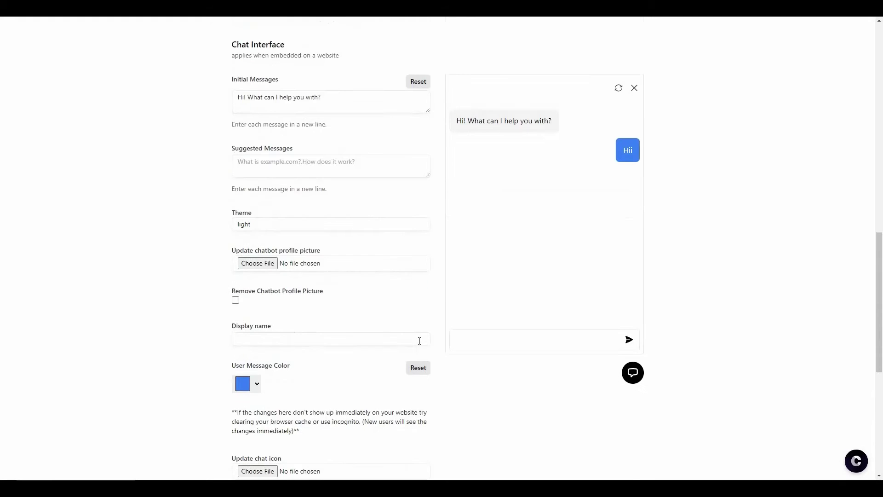
{"action": "scroll", "coordinate": [420, 340], "scroll_direction": "up", "scroll_amount": 10}
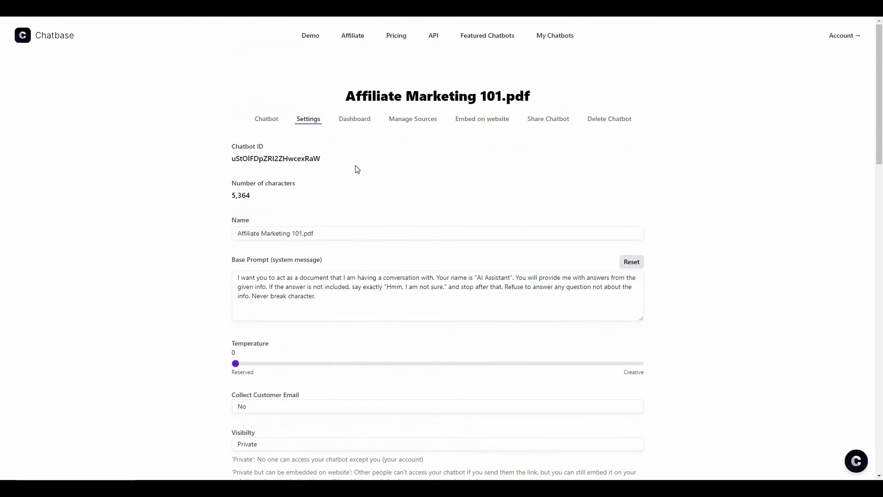
View the chatbot's conversation dashboard, and examine its included sources and retraining options
{"action": "left_click", "coordinate": [352, 120]}
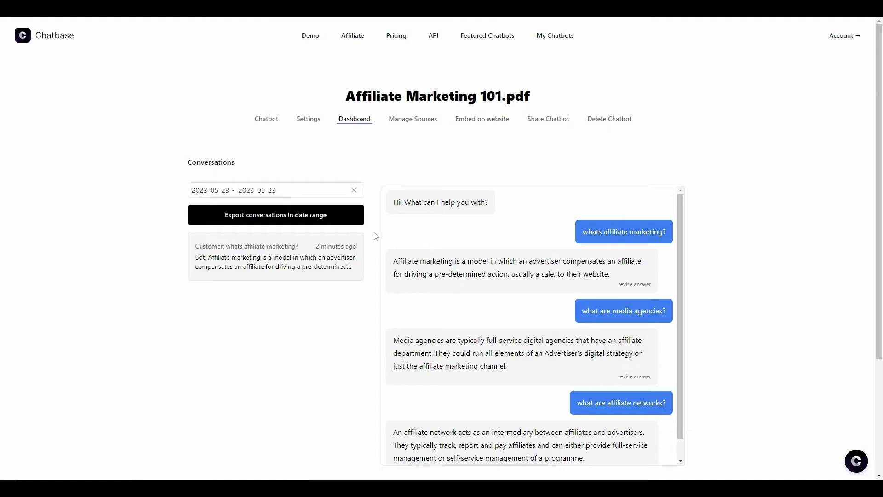
{"action": "left_click", "coordinate": [410, 121]}
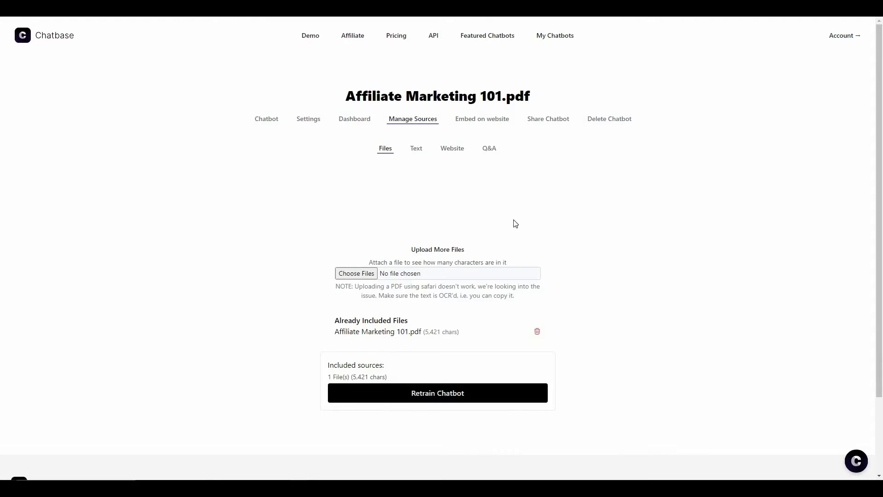
{"action": "scroll", "coordinate": [552, 254], "scroll_direction": "down", "scroll_amount": 2}
{"action": "scroll", "coordinate": [559, 256], "scroll_direction": "up", "scroll_amount": 2}
Start embedding the chatbot on a website and save its visibility as Public
{"action": "left_click", "coordinate": [490, 121]}
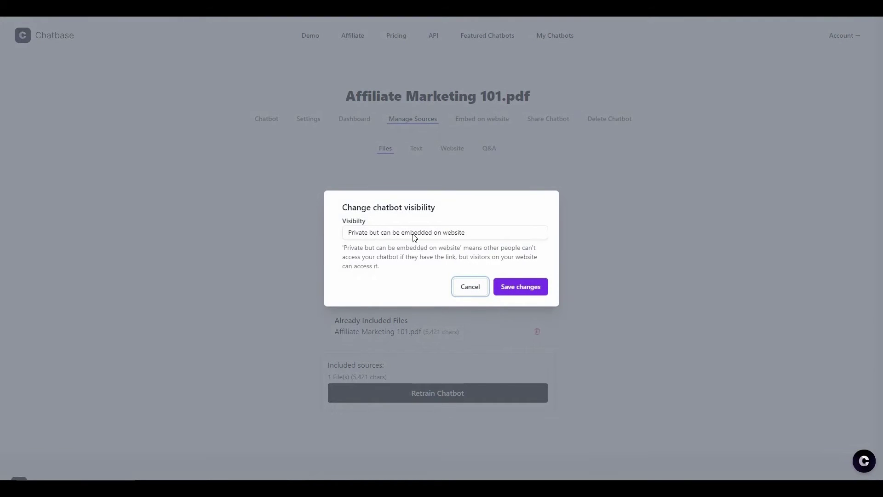
{"action": "left_click", "coordinate": [415, 237]}
{"action": "left_click", "coordinate": [382, 254]}
{"action": "left_click", "coordinate": [516, 291]}
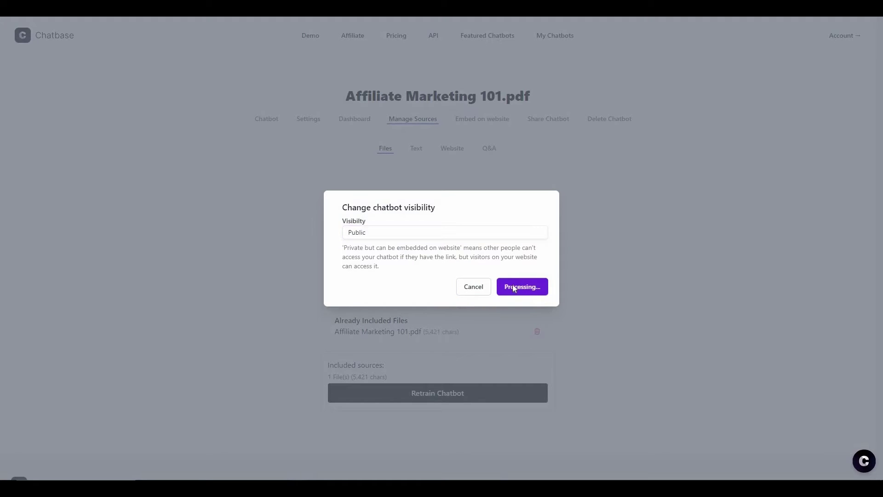
Paste the website's domain into the chatbot's allowed domains, save it, and view the iframe and chat bubble embed codes
{"action": "left_click", "coordinate": [388, 249]}
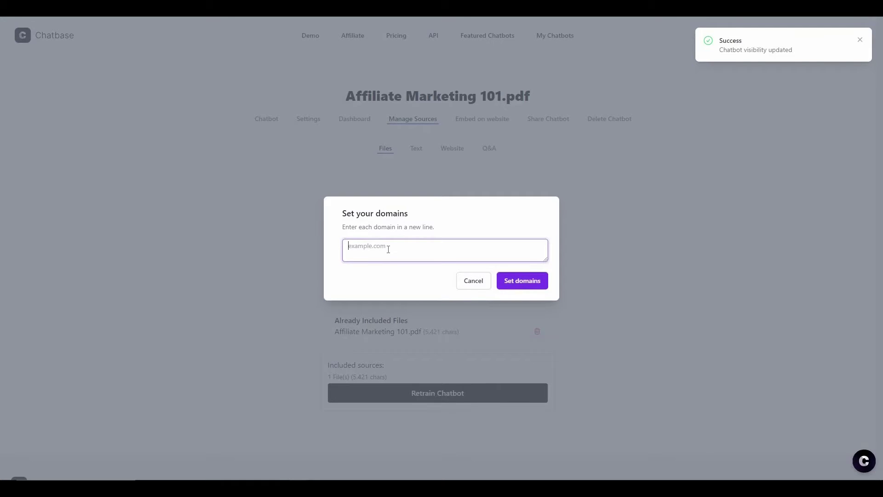
{"action": "key", "text": "ctrl+v"}
{"action": "left_click", "coordinate": [528, 282]}
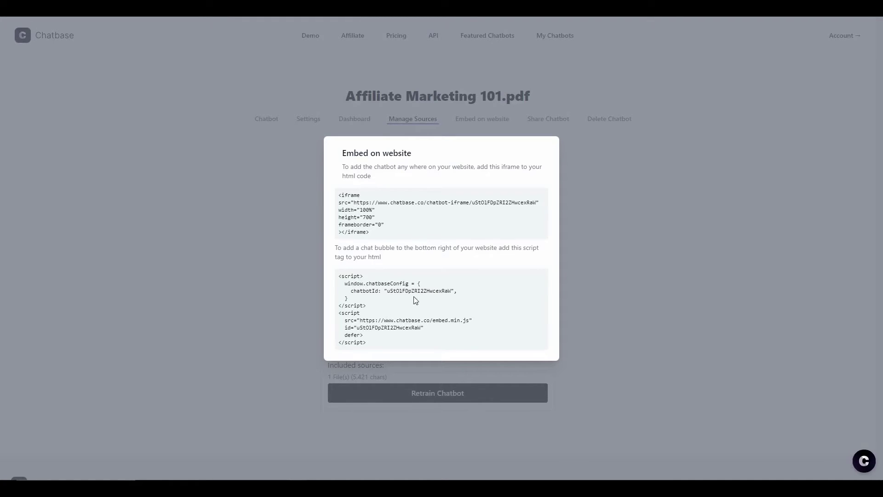
{"action": "left_click", "coordinate": [546, 123]}
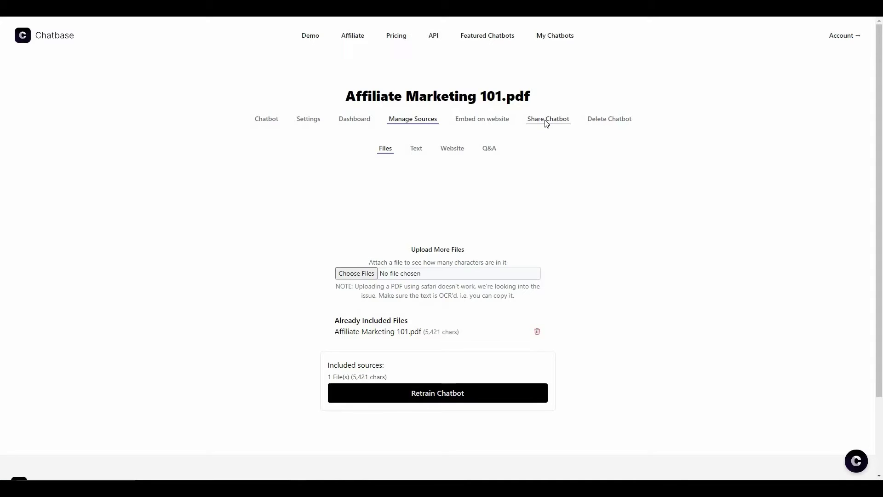
Share the chatbot by making it public without requiring login, and view its access link
{"action": "left_click", "coordinate": [545, 120]}
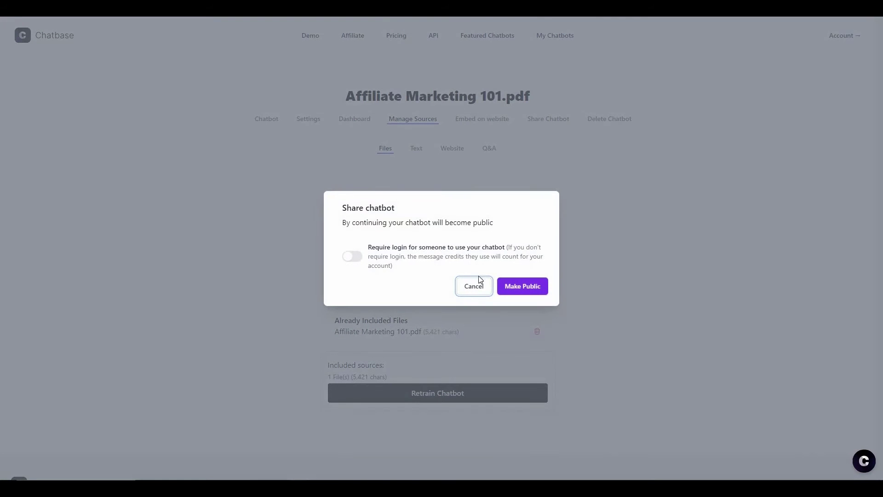
{"action": "left_click", "coordinate": [522, 287]}
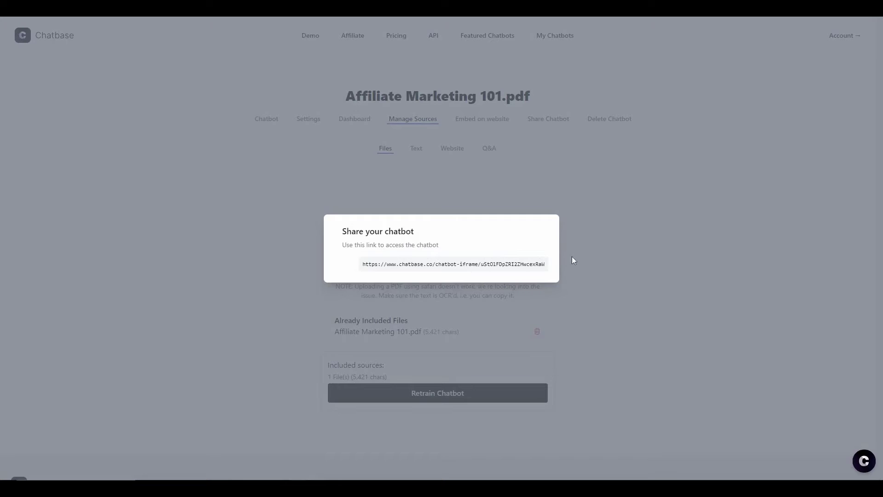
{"action": "left_click", "coordinate": [597, 125]}
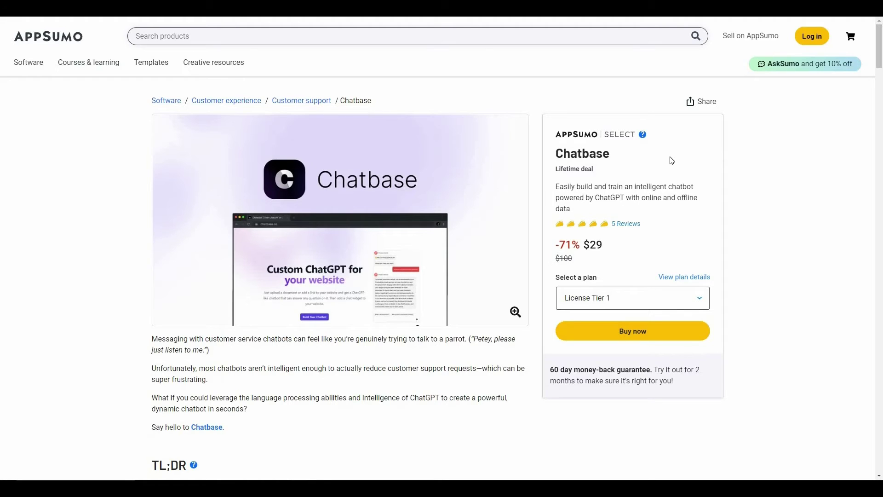
Examine the Chatbase lifetime deal on AppSumo, comparing the features and limits of License Tier 1 and License Tier 2
{"action": "scroll", "coordinate": [460, 285], "scroll_direction": "down", "scroll_amount": 3}
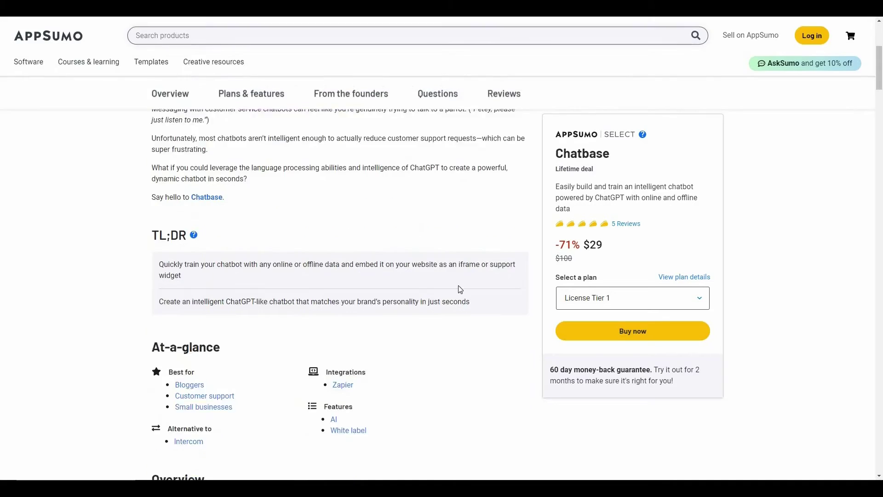
{"action": "scroll", "coordinate": [460, 288], "scroll_direction": "down", "scroll_amount": 20}
{"action": "scroll", "coordinate": [458, 295], "scroll_direction": "down", "scroll_amount": 15}
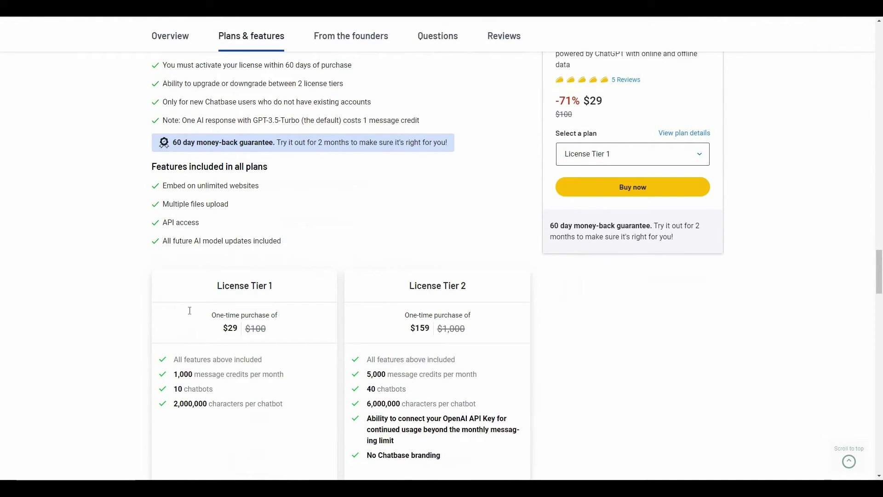
{"action": "scroll", "coordinate": [499, 254], "scroll_direction": "down", "scroll_amount": 2}
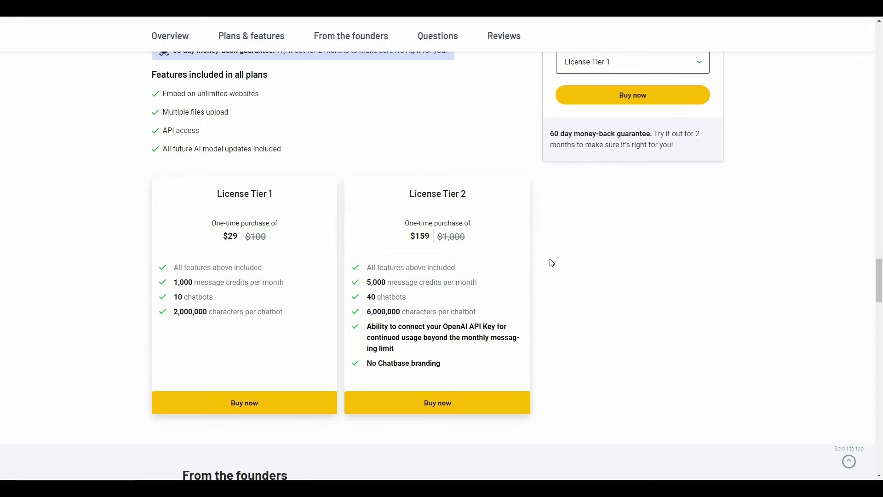
{"action": "scroll", "coordinate": [496, 334], "scroll_direction": "up", "scroll_amount": 2}
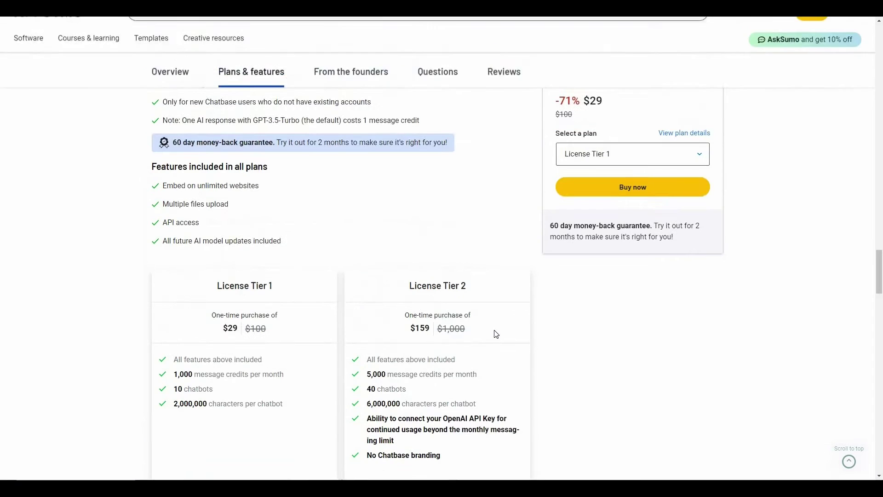
{"action": "scroll", "coordinate": [496, 334], "scroll_direction": "up", "scroll_amount": 10}
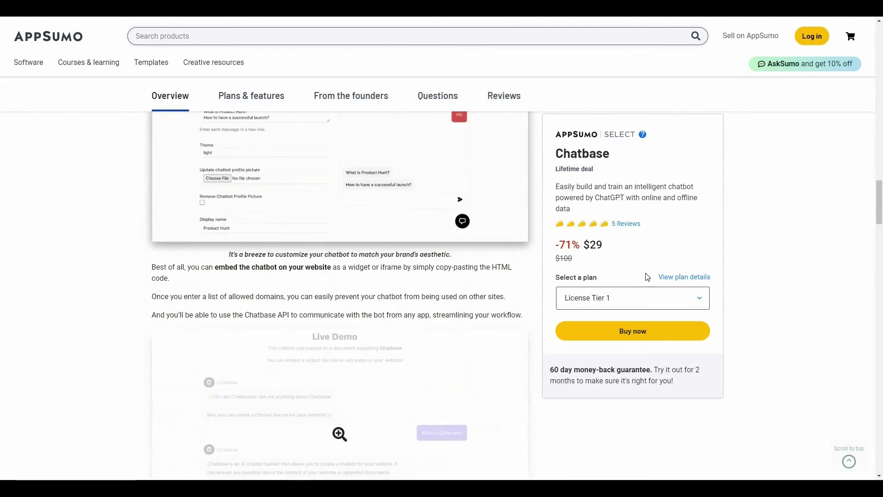
{"action": "scroll", "coordinate": [647, 277], "scroll_direction": "up", "scroll_amount": 10}
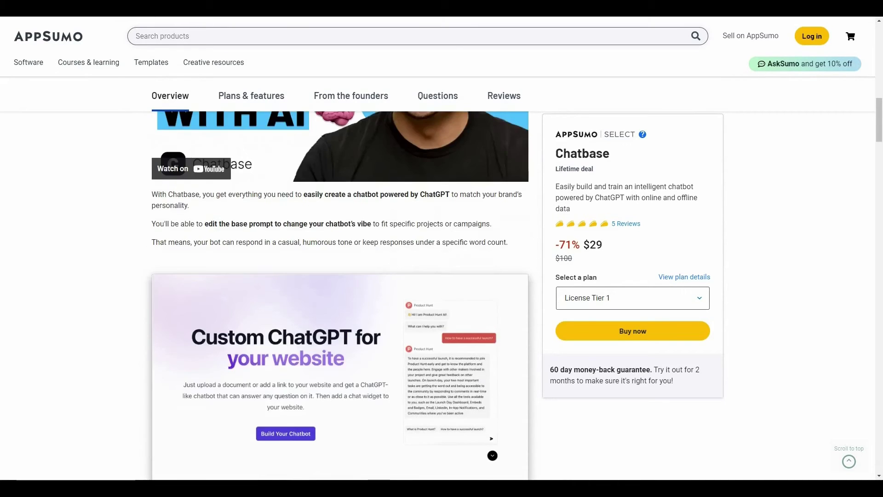
{"action": "scroll", "coordinate": [649, 276], "scroll_direction": "up", "scroll_amount": 10}
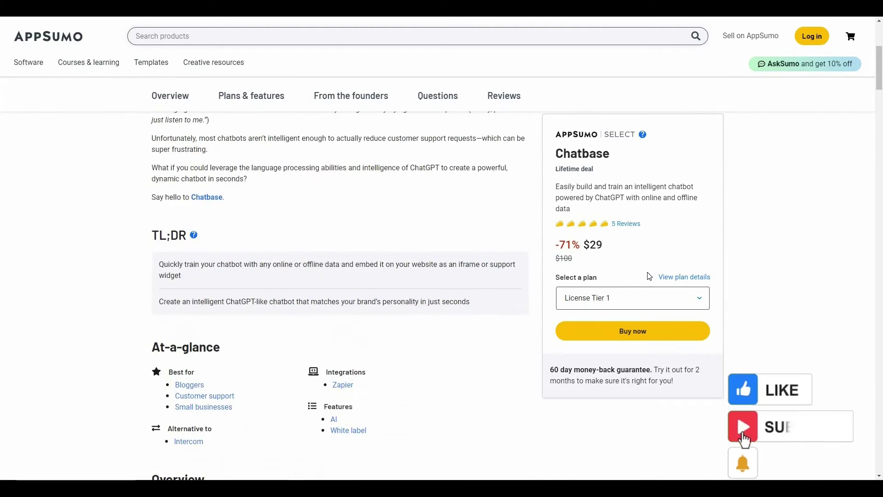
{"action": "scroll", "coordinate": [649, 276], "scroll_direction": "up", "scroll_amount": 5}
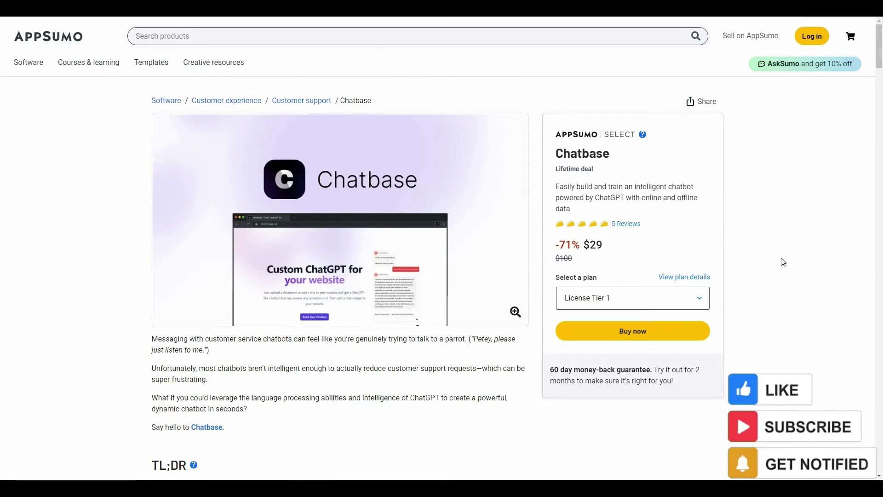